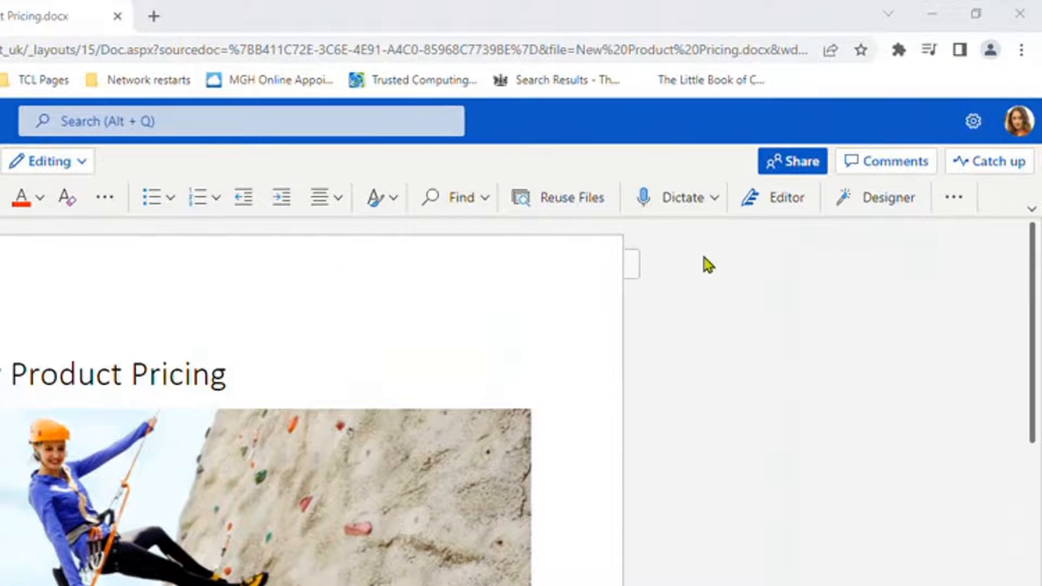
- Share 'New Product Pricing' with Debra Berger, add the message 'Preview', and bring up Link settings
{"action": "left_click", "coordinate": [781, 167]}
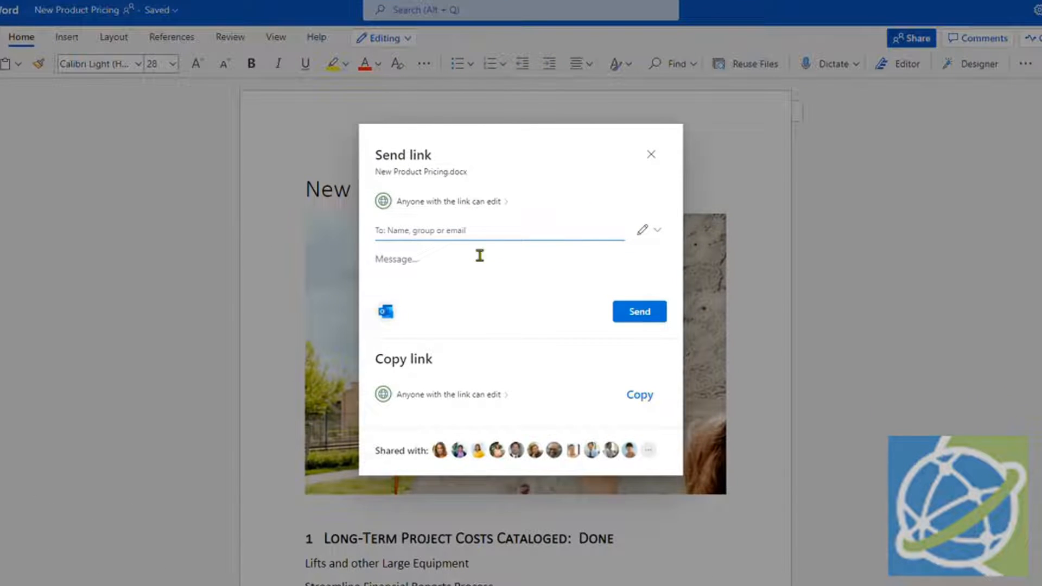
{"action": "type", "text": "debra"}
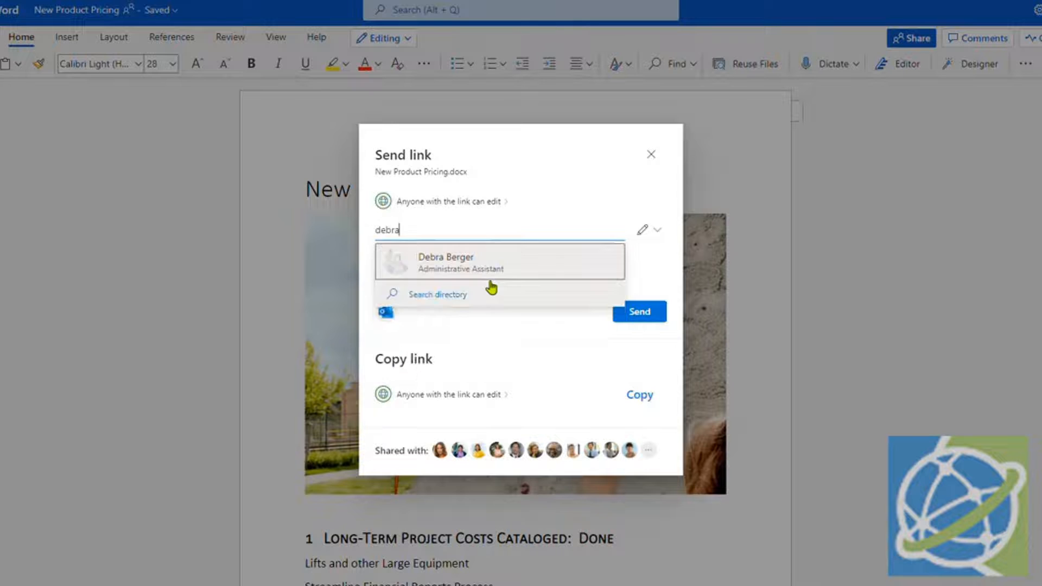
{"action": "left_click", "coordinate": [503, 271]}
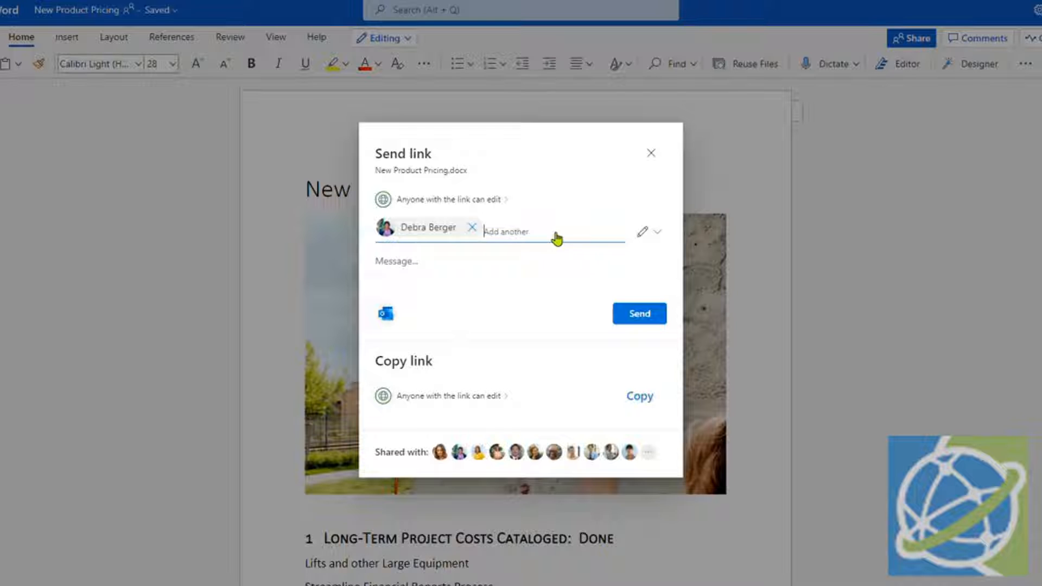
{"action": "left_click", "coordinate": [409, 266]}
{"action": "type", "text": "Preview"}
{"action": "left_click", "coordinate": [656, 236]}
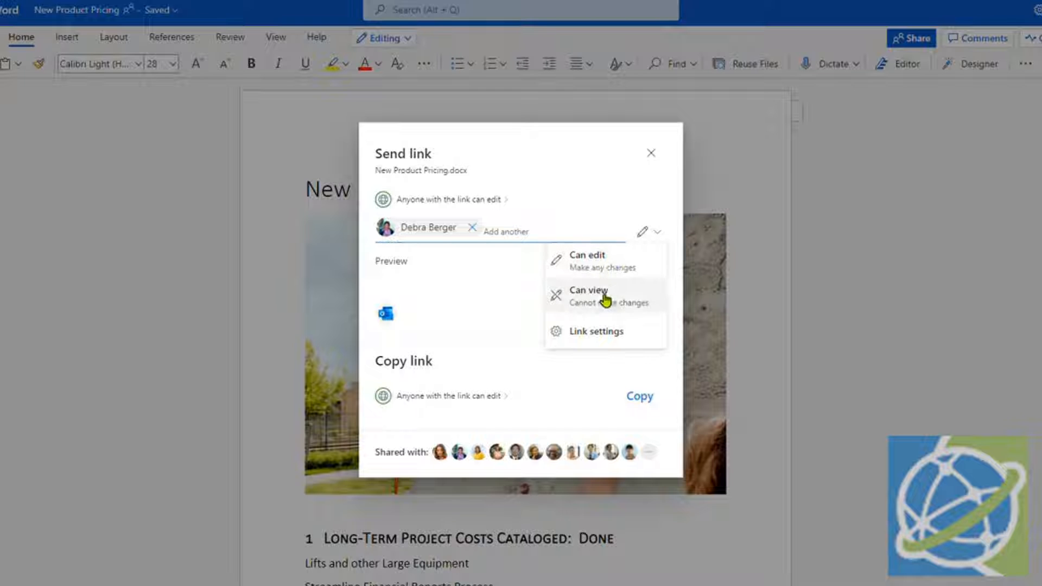
{"action": "left_click", "coordinate": [607, 332]}
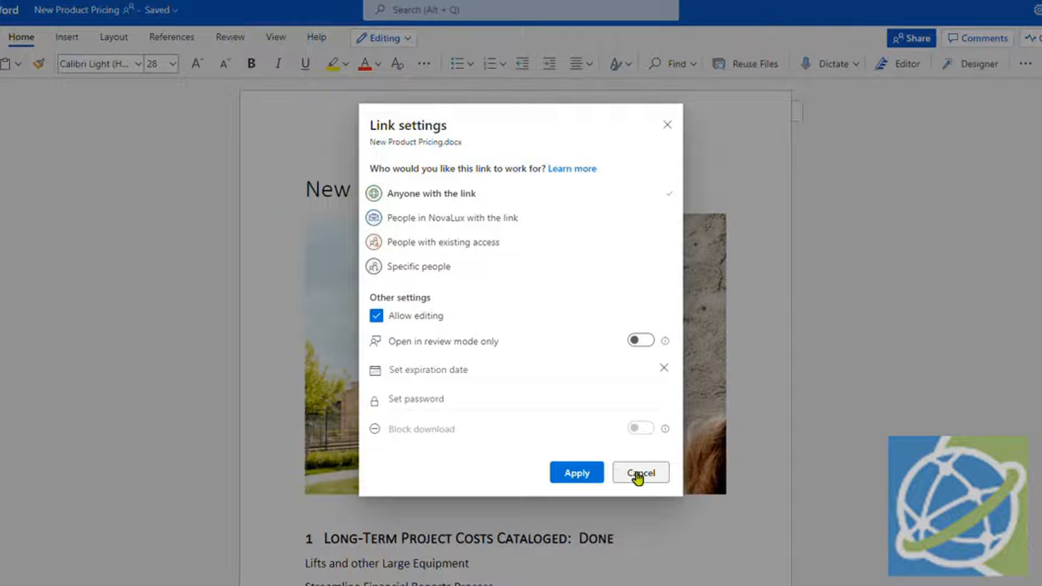
- Cancel the Link settings, keeping anyone-with-the-link edit access unchanged
{"action": "left_click", "coordinate": [636, 476]}
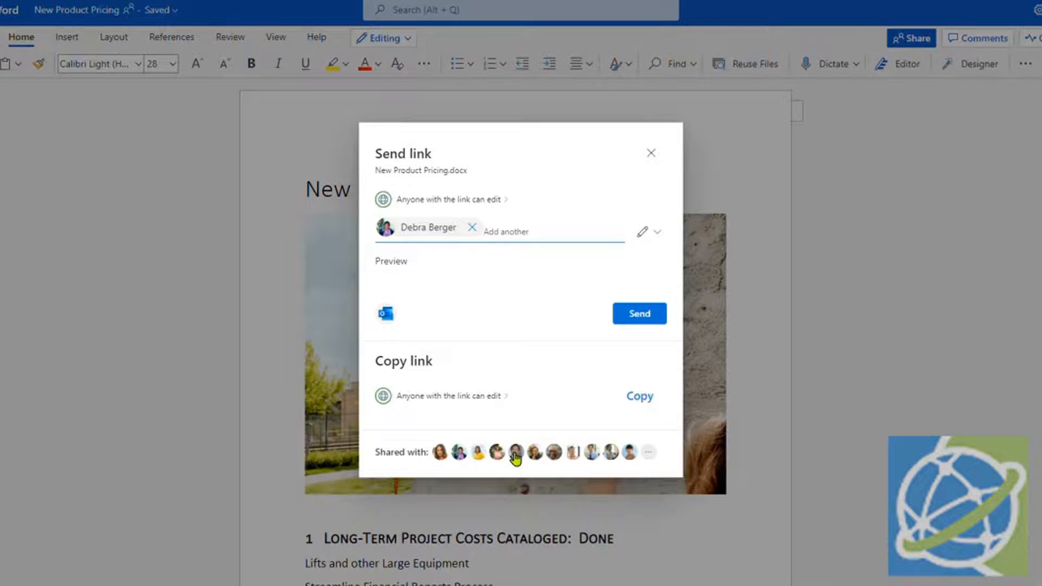
- Review direct access in Manage access and show Debra Berger's can edit / can view / stop sharing choices
{"action": "left_click", "coordinate": [515, 452]}
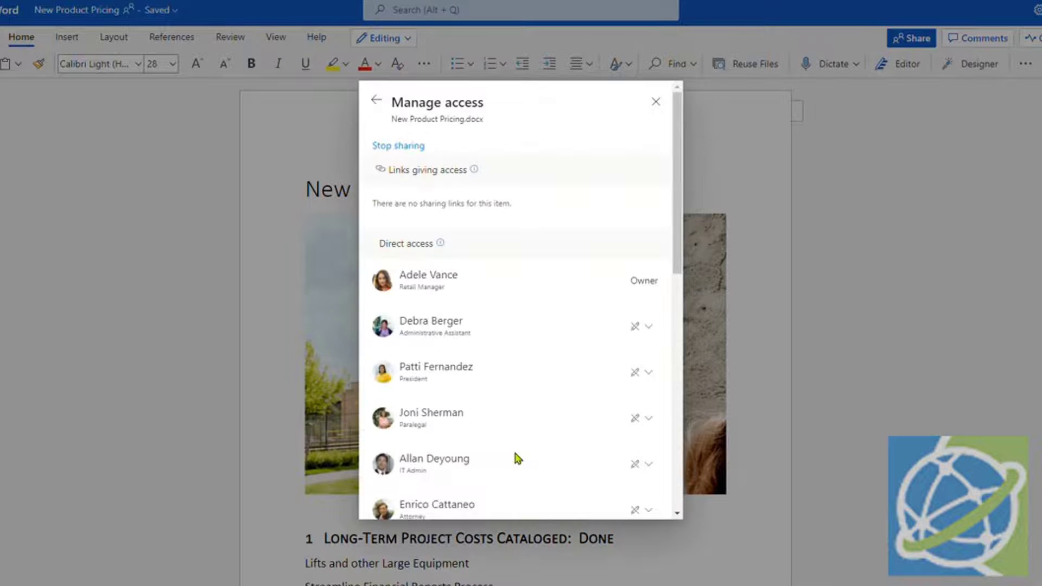
{"action": "left_click", "coordinate": [643, 327]}
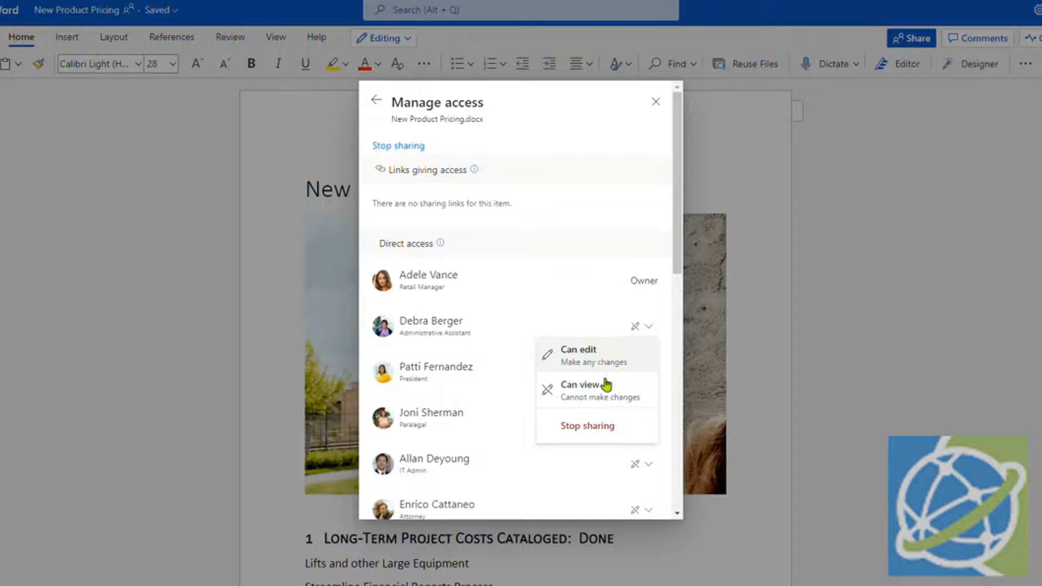